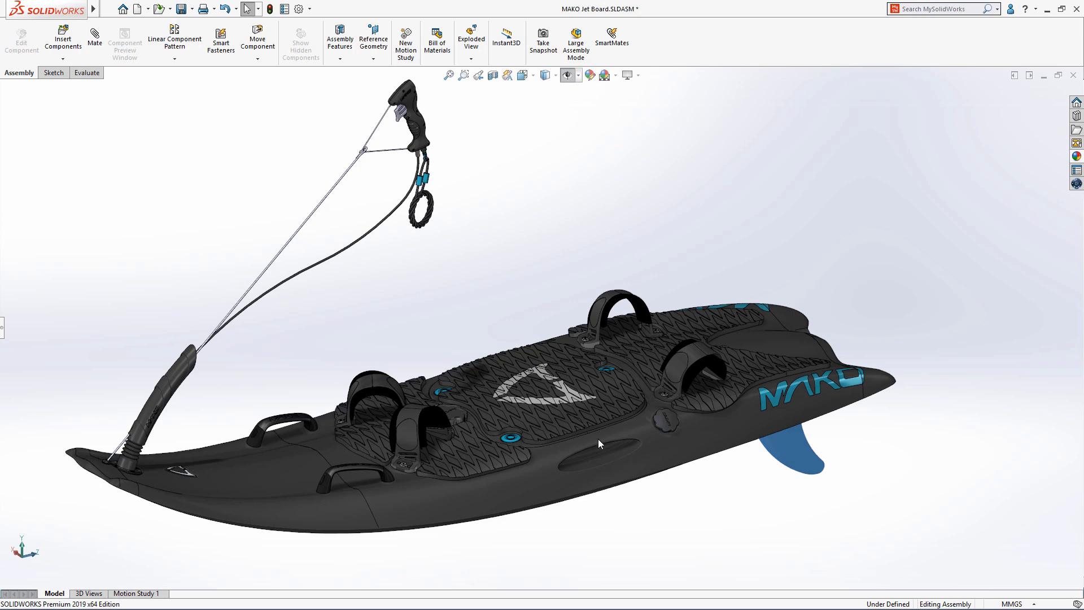
# Turn the jet board side-on and box-zoom onto its rear and fin
pyautogui.moveTo(567, 405); pyautogui.dragTo(522, 342, button='middle')
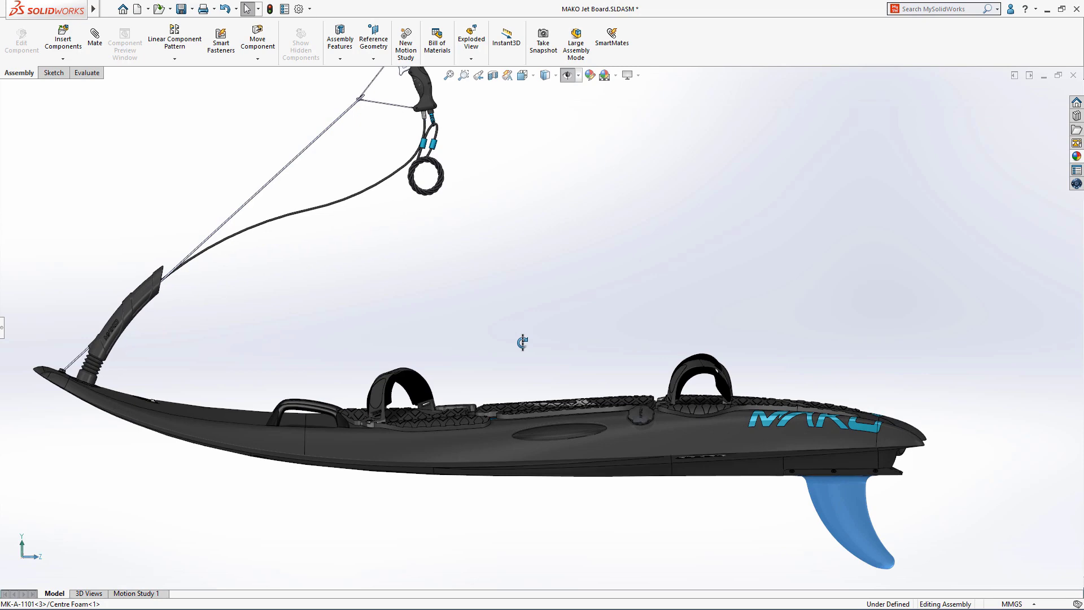
pyautogui.moveTo(529, 320); pyautogui.dragTo(561, 355, button='right')
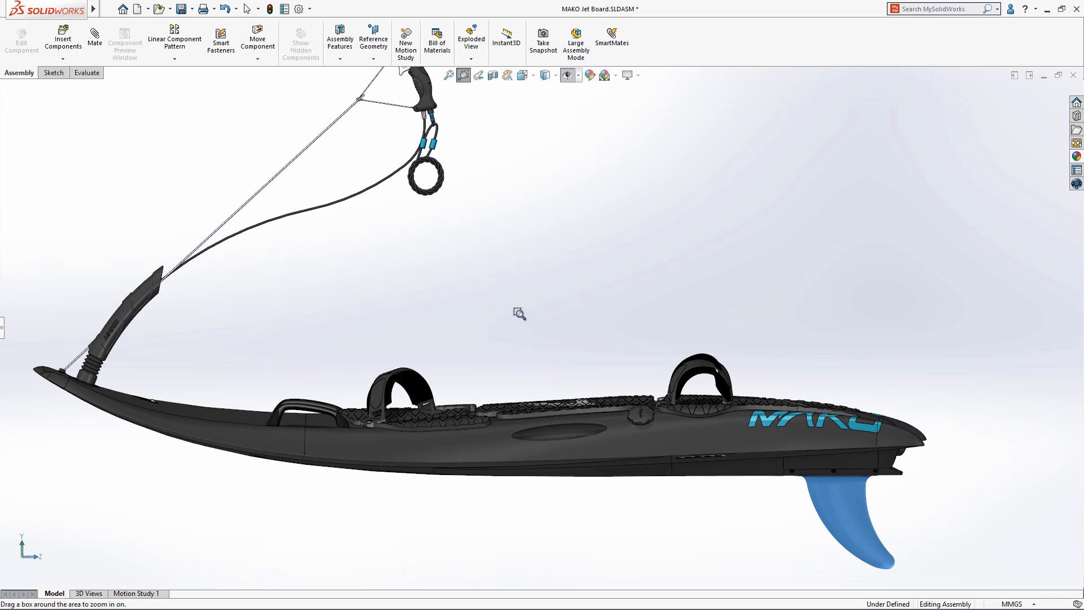
pyautogui.moveTo(506, 310); pyautogui.dragTo(954, 589)
# Zoom in close on the hull surface around the small recessed strip
pyautogui.press('Escape')
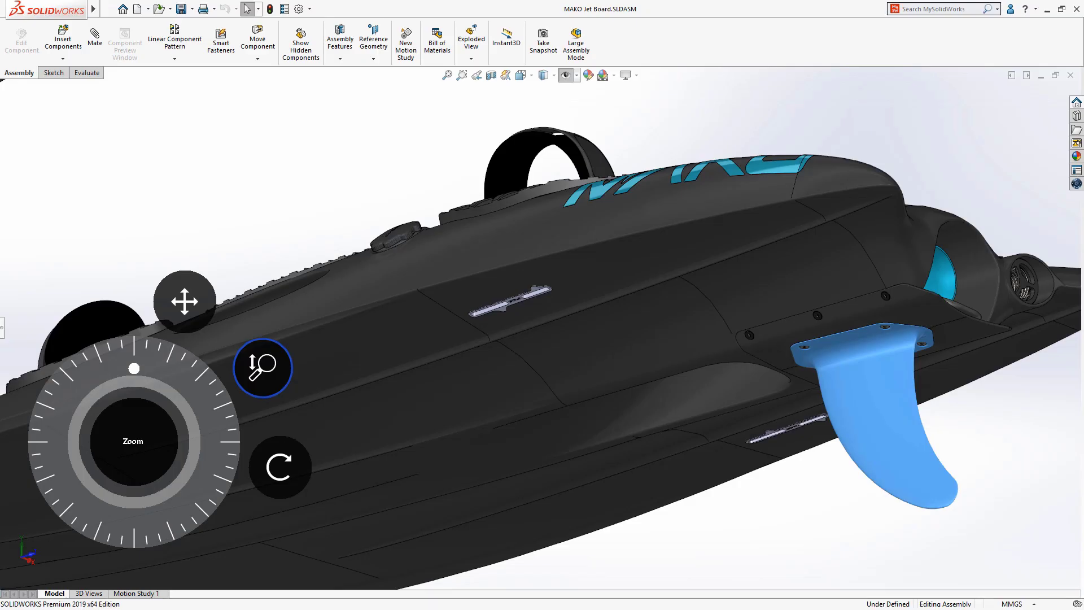
pyautogui.scroll(-10, 540, 325)
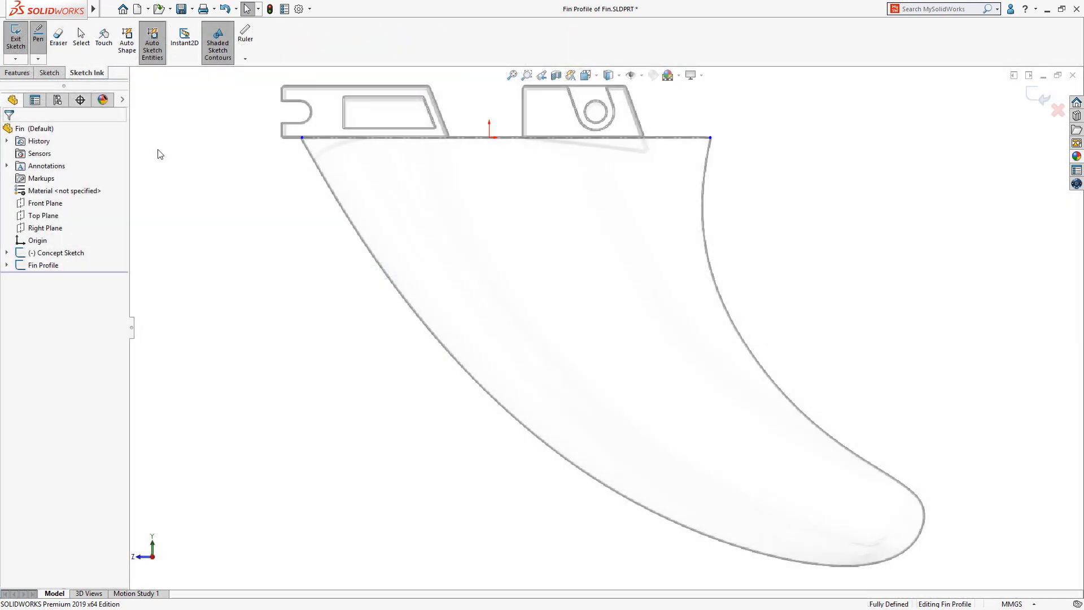
# Switch the pen to thick red ink and trace the fin's left and right curved edges as splines
pyautogui.click(37, 59)
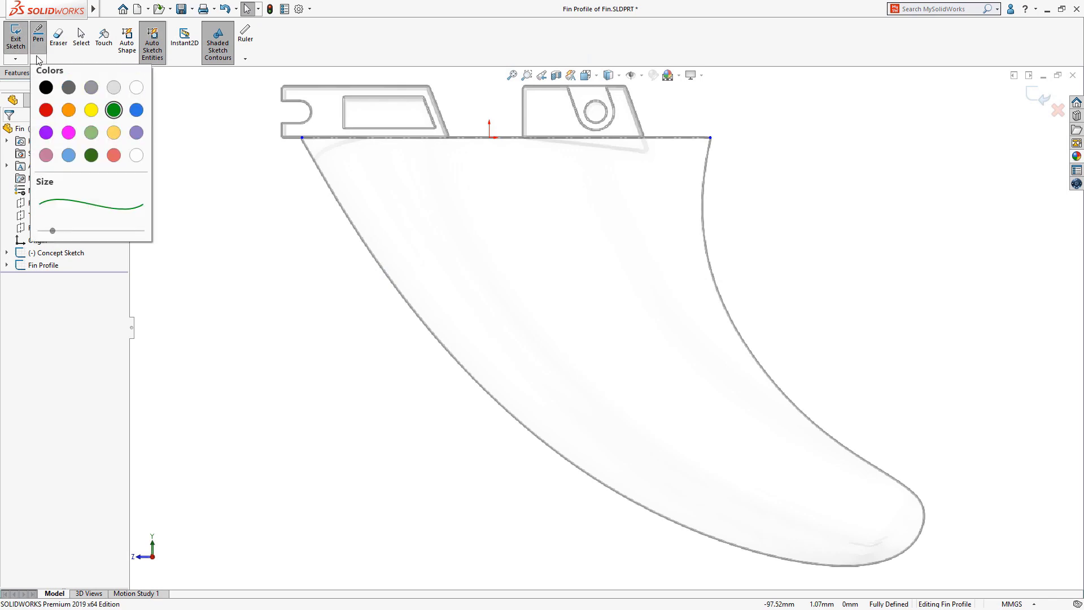
pyautogui.click(45, 110)
pyautogui.moveTo(53, 231); pyautogui.dragTo(98, 231)
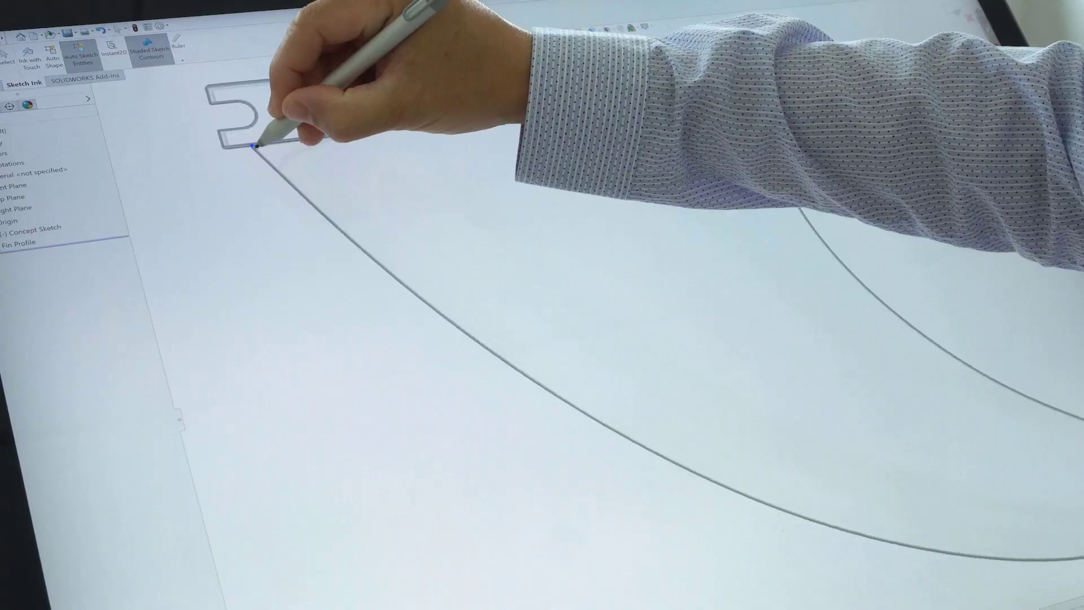
pyautogui.moveTo(301, 138)
pyautogui.mouseDown()
pyautogui.moveTo(404, 271)
pyautogui.moveTo(551, 378)
pyautogui.moveTo(861, 532)
pyautogui.moveTo(1047, 561)
pyautogui.mouseUp()
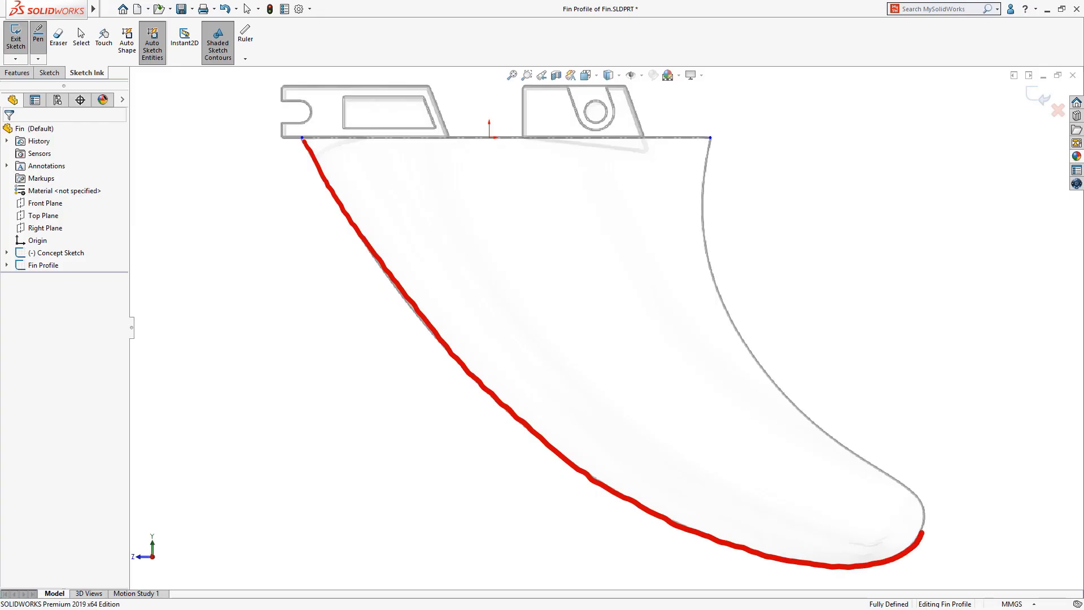
pyautogui.moveTo(926, 527)
pyautogui.mouseDown()
pyautogui.moveTo(907, 490)
pyautogui.moveTo(820, 428)
pyautogui.moveTo(757, 360)
pyautogui.moveTo(703, 242)
pyautogui.moveTo(710, 138)
pyautogui.mouseUp()
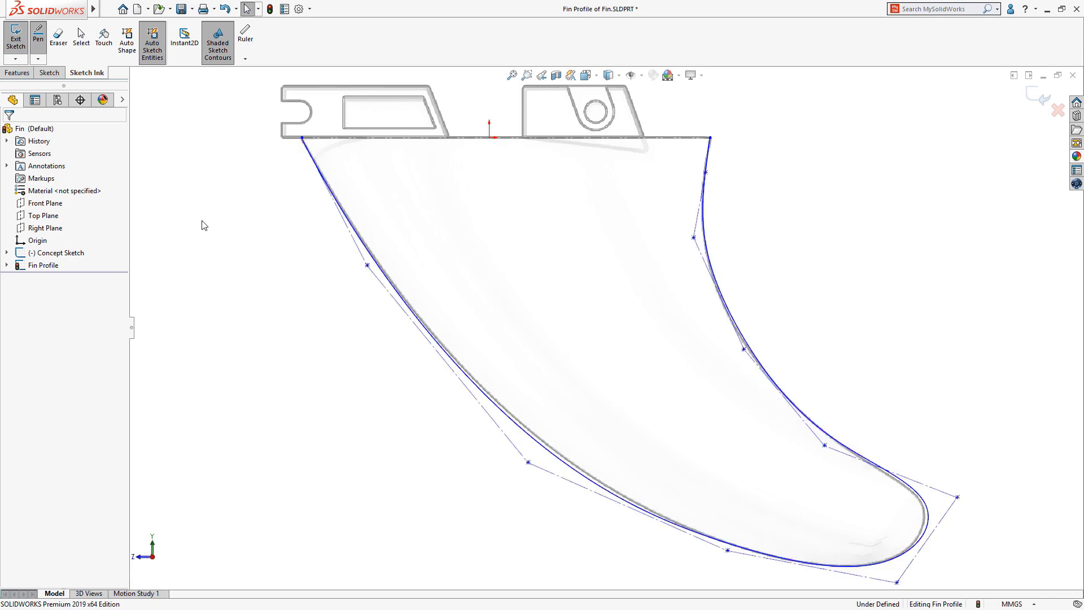
# Show curvature combs, nudge control vertices on both fin splines, and rebuild the fin
pyautogui.rightClick(413, 315)
pyautogui.click(420, 297)
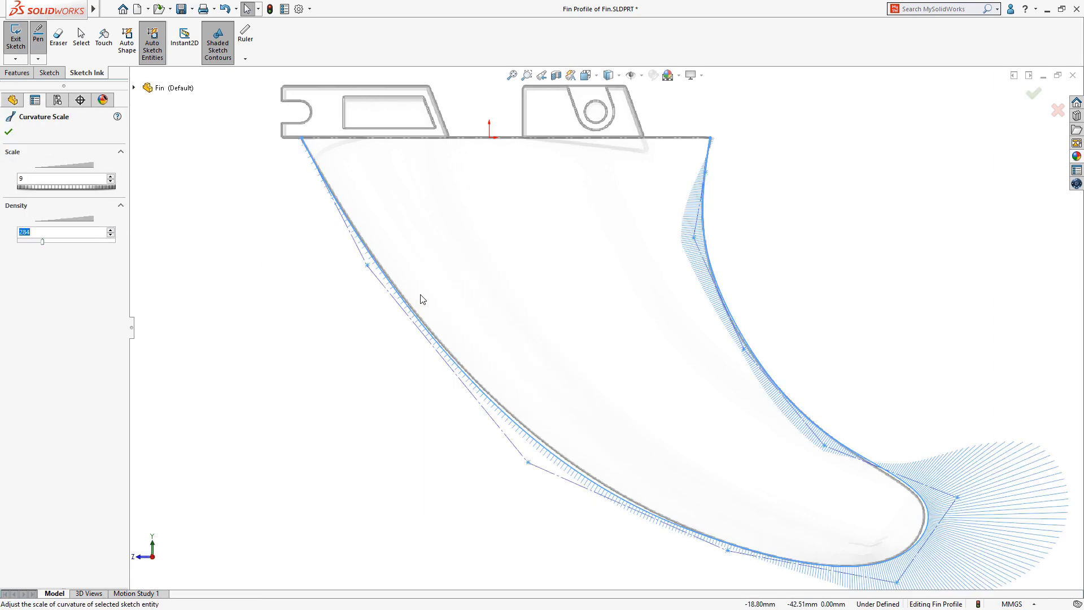
pyautogui.press('Return')
pyautogui.moveTo(527, 462); pyautogui.dragTo(536, 459)
pyautogui.moveTo(956, 497)
pyautogui.mouseDown()
pyautogui.moveTo(991, 496)
pyautogui.moveTo(949, 498)
pyautogui.mouseUp()
pyautogui.hotkey('ctrl', 'b')
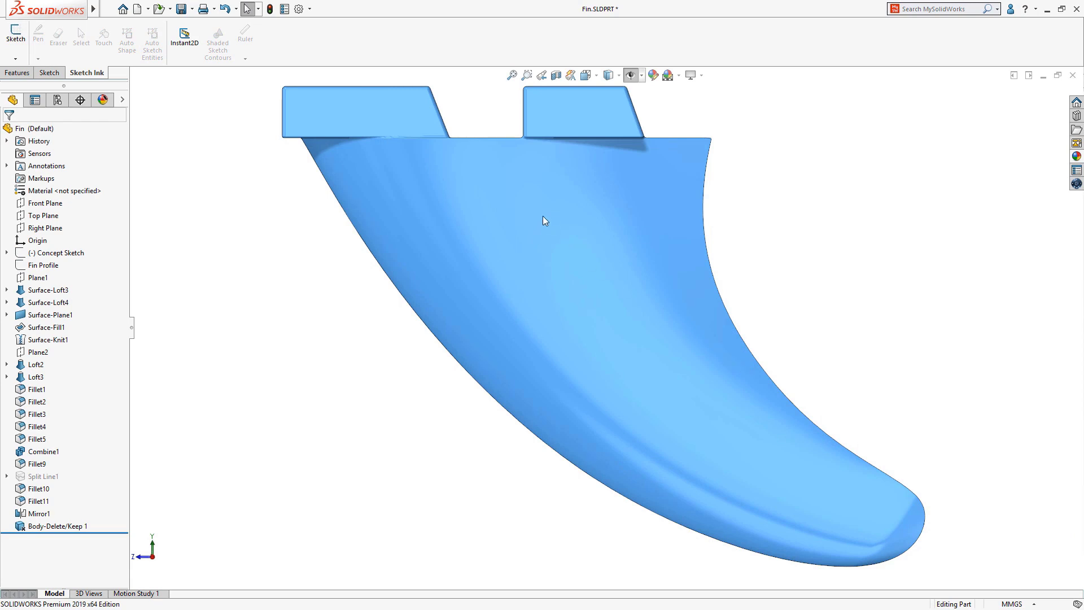
# Zoom onto the fin tabs and ink an angled slot on the right tab and a horizontal slot on the left
pyautogui.keyDown('ctrl'); pyautogui.moveTo(542, 216); pyautogui.dragTo(616, 375, button='middle'); pyautogui.keyUp('ctrl')
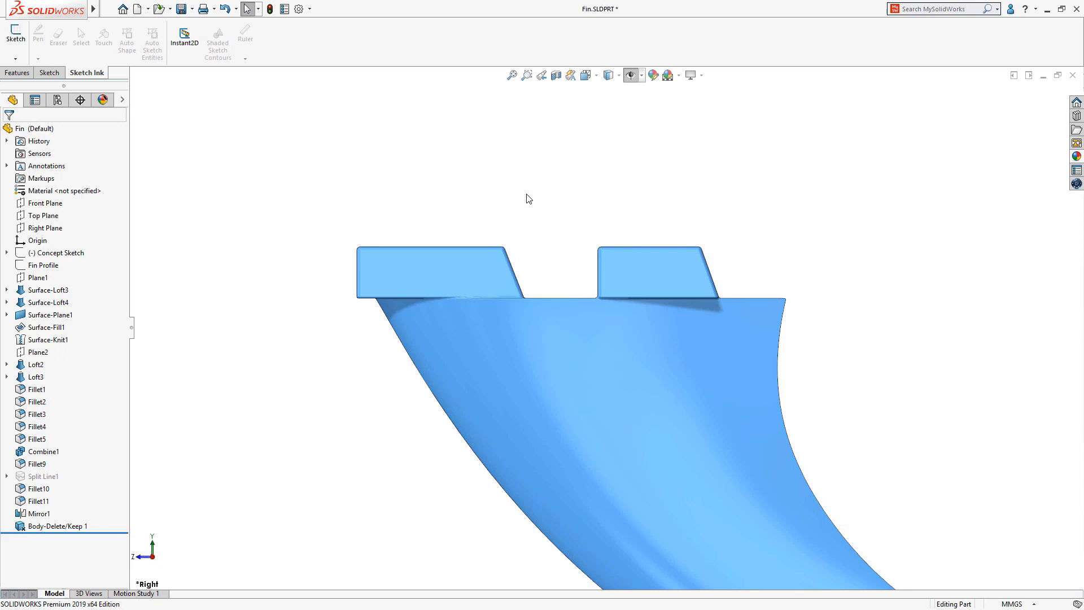
pyautogui.moveTo(526, 195); pyautogui.dragTo(548, 233, button='right')
pyautogui.moveTo(308, 165)
pyautogui.mouseDown()
pyautogui.moveTo(414, 225)
pyautogui.moveTo(750, 369)
pyautogui.mouseUp()
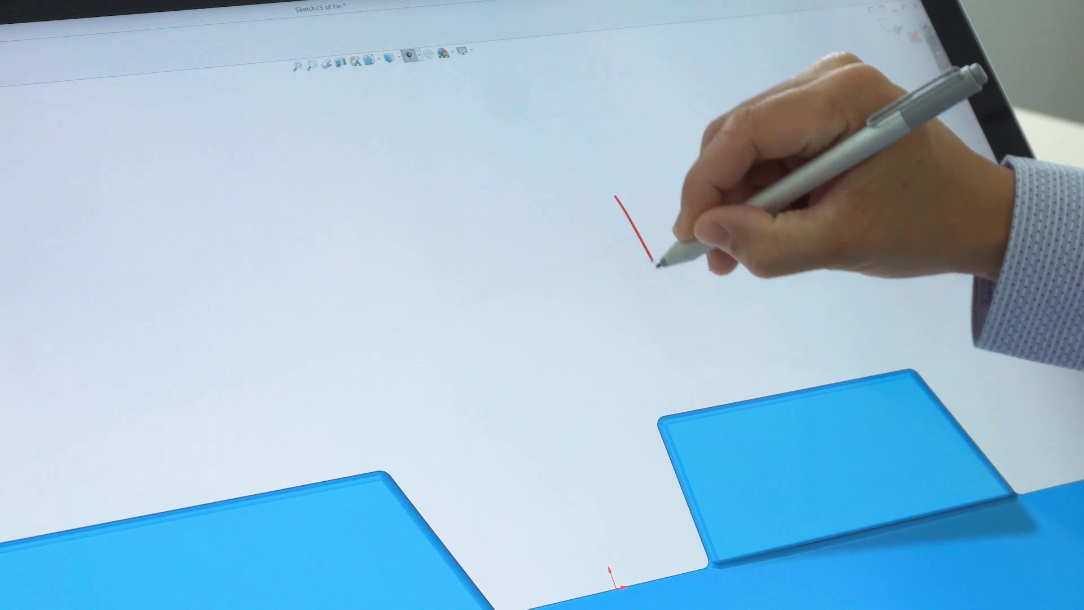
pyautogui.moveTo(656, 264)
pyautogui.mouseDown()
pyautogui.moveTo(758, 412)
pyautogui.moveTo(799, 457)
pyautogui.moveTo(842, 476)
pyautogui.moveTo(830, 427)
pyautogui.moveTo(694, 222)
pyautogui.moveTo(638, 170)
pyautogui.moveTo(617, 181)
pyautogui.mouseUp()
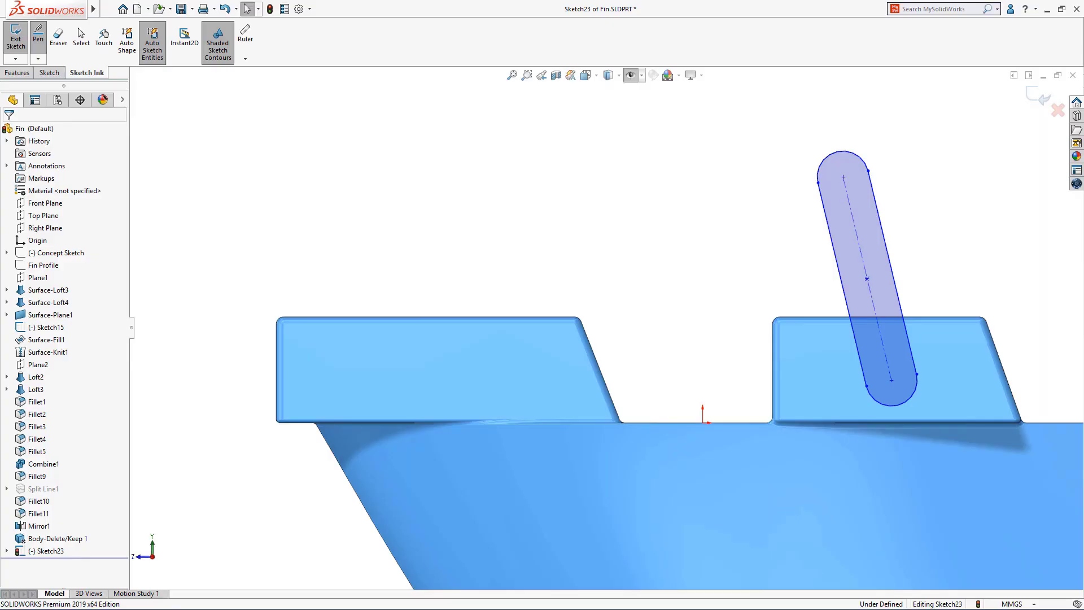
pyautogui.moveTo(223, 347)
pyautogui.mouseDown()
pyautogui.moveTo(321, 342)
pyautogui.moveTo(366, 369)
pyautogui.moveTo(331, 388)
pyautogui.moveTo(182, 377)
pyautogui.moveTo(176, 359)
pyautogui.moveTo(239, 343)
pyautogui.mouseUp()
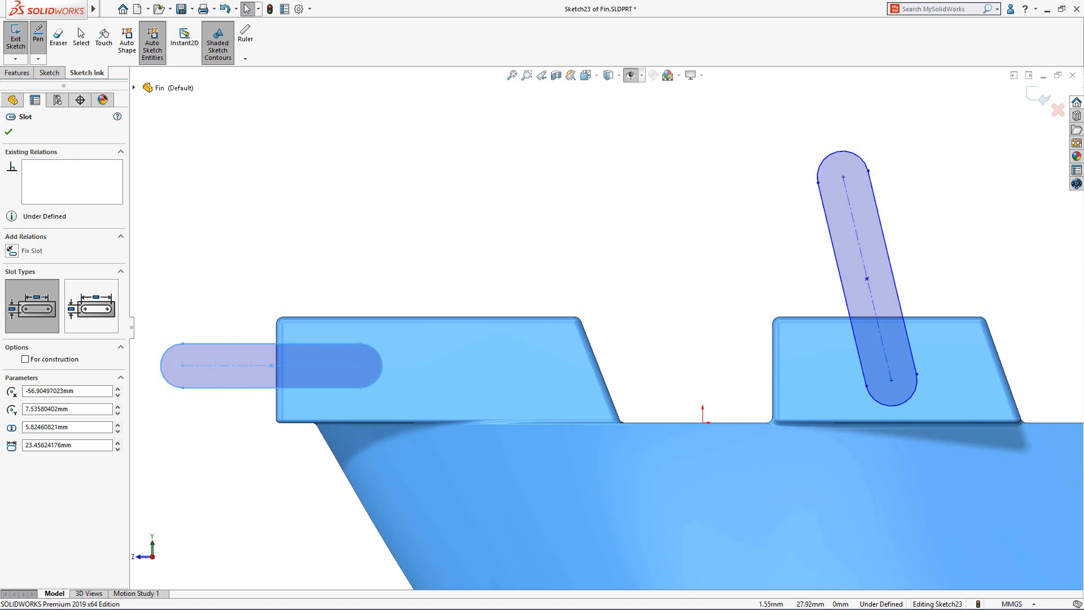
pyautogui.click(240, 364)
# Handwrite 20 and R3 on the left slot and R4 on the right slot, then ink a circle
pyautogui.moveTo(224, 318)
pyautogui.mouseDown()
pyautogui.moveTo(244, 337)
pyautogui.moveTo(249, 319)
pyautogui.mouseUp()
pyautogui.click(355, 371)
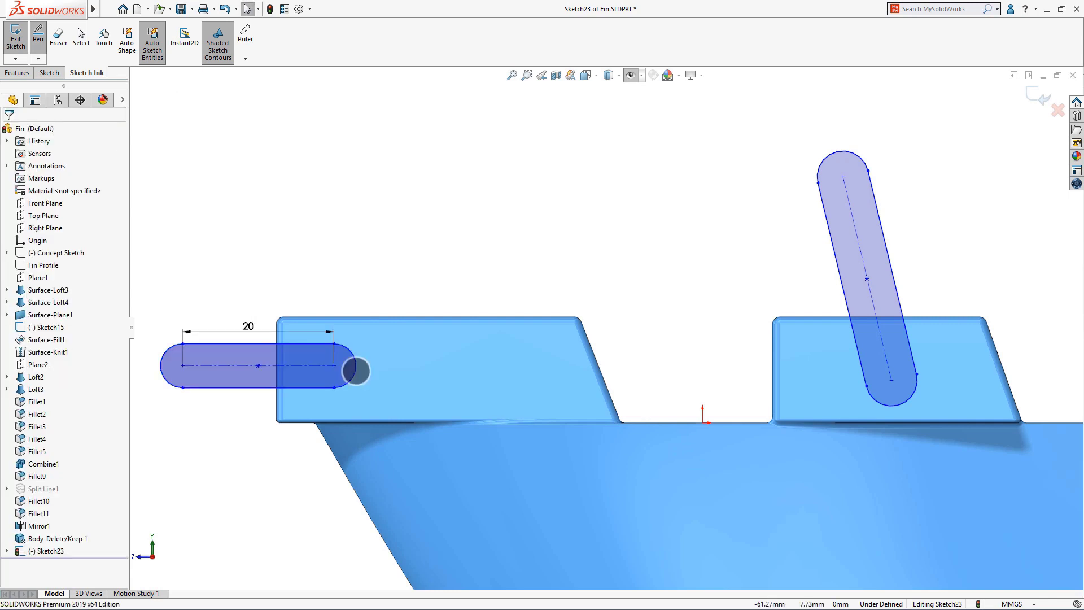
pyautogui.moveTo(363, 357); pyautogui.dragTo(367, 377)
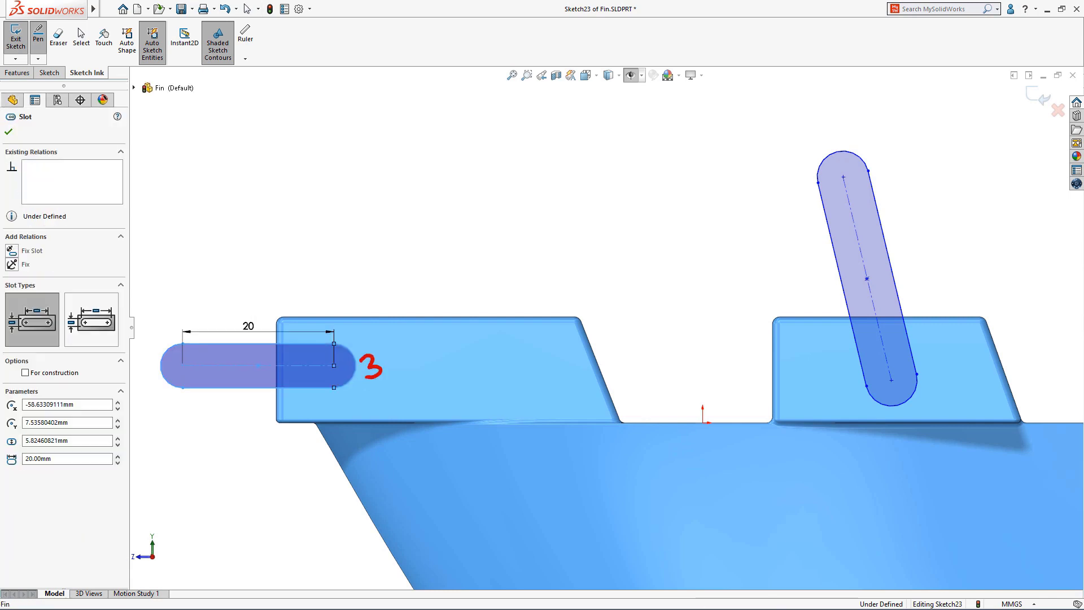
pyautogui.click(850, 158)
pyautogui.moveTo(789, 140)
pyautogui.mouseDown()
pyautogui.moveTo(786, 154)
pyautogui.moveTo(807, 157)
pyautogui.mouseUp()
pyautogui.moveTo(793, 143); pyautogui.dragTo(795, 163)
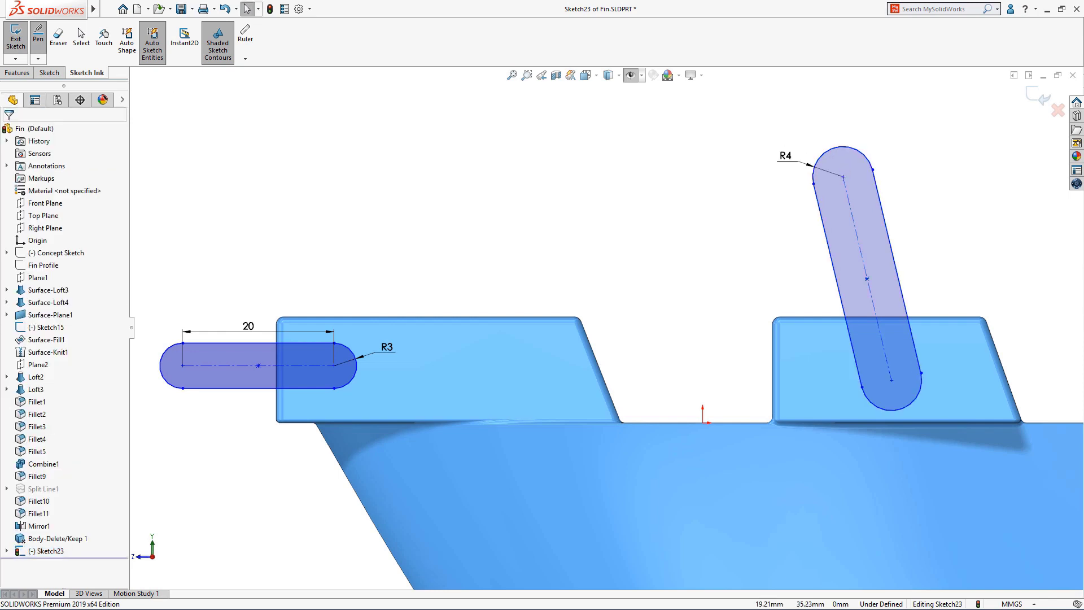
pyautogui.moveTo(896, 366)
pyautogui.mouseDown()
pyautogui.moveTo(893, 394)
pyautogui.moveTo(891, 364)
pyautogui.moveTo(934, 390)
pyautogui.mouseUp()
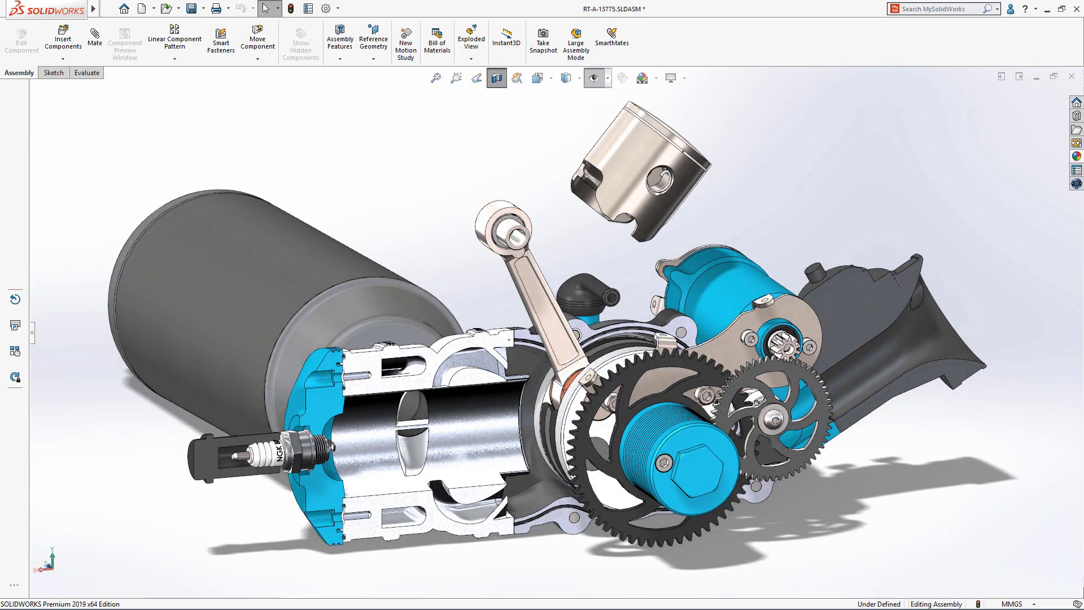
# With SmartMates on, mate the piston to the conrod and seat it in the cylinder bore
pyautogui.click(612, 44)
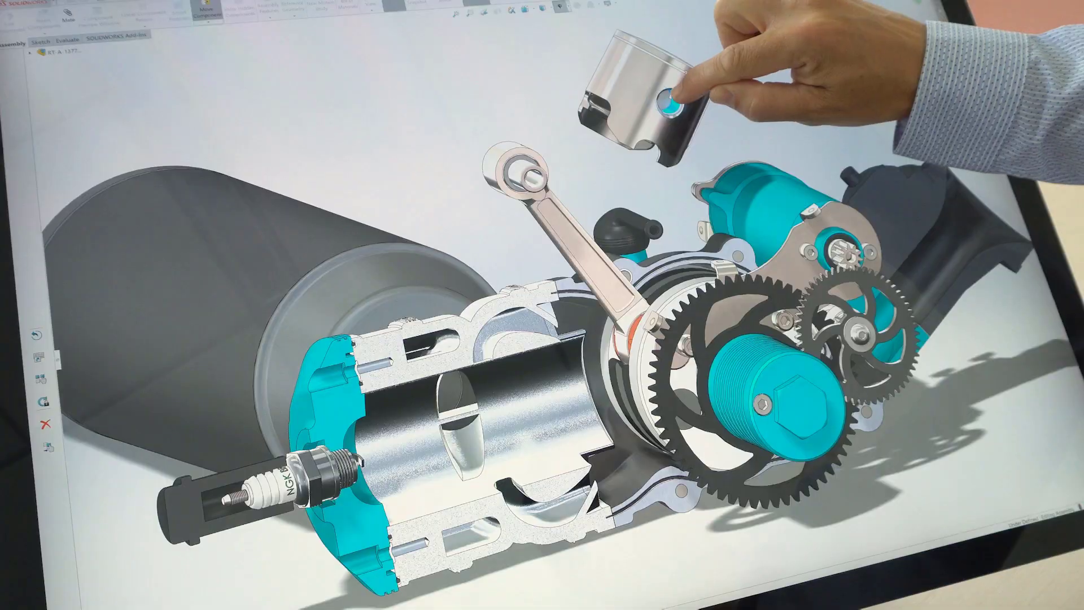
pyautogui.moveTo(645, 151); pyautogui.dragTo(528, 172)
pyautogui.click(507, 158)
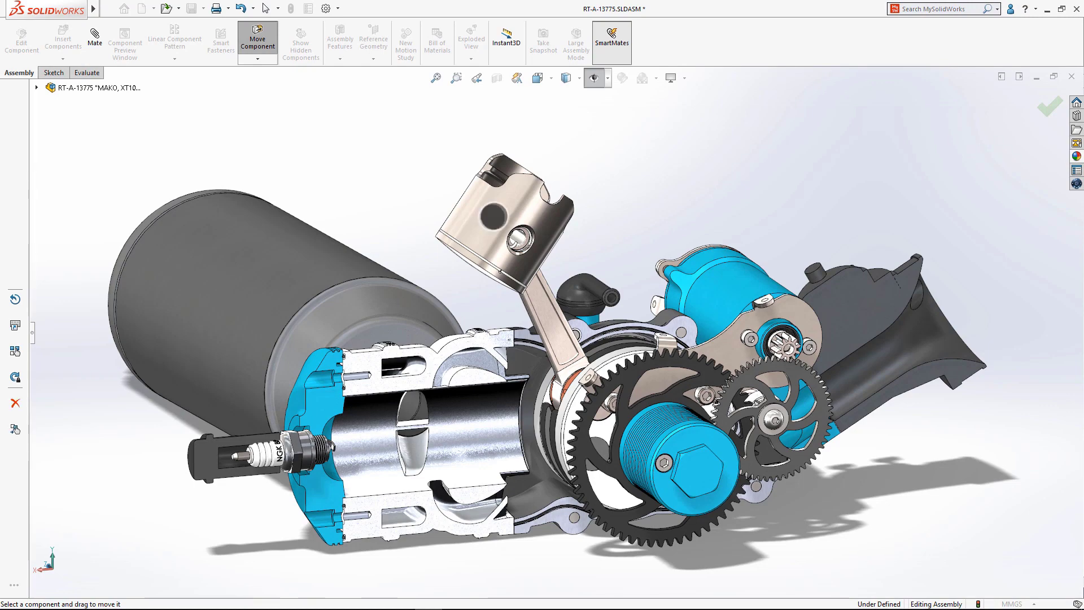
pyautogui.moveTo(502, 215); pyautogui.dragTo(474, 435)
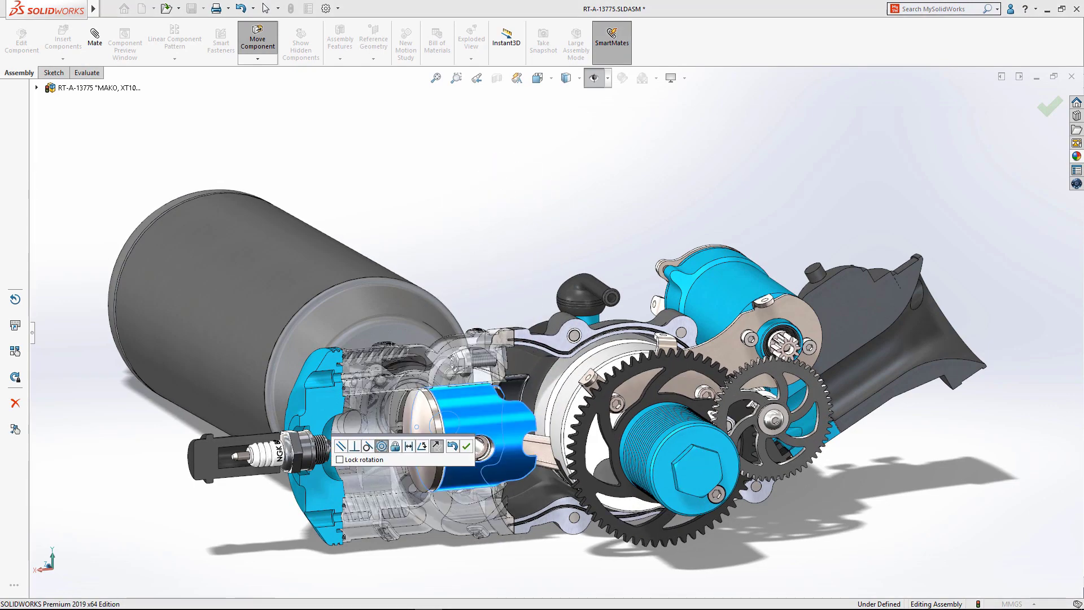
pyautogui.click(467, 445)
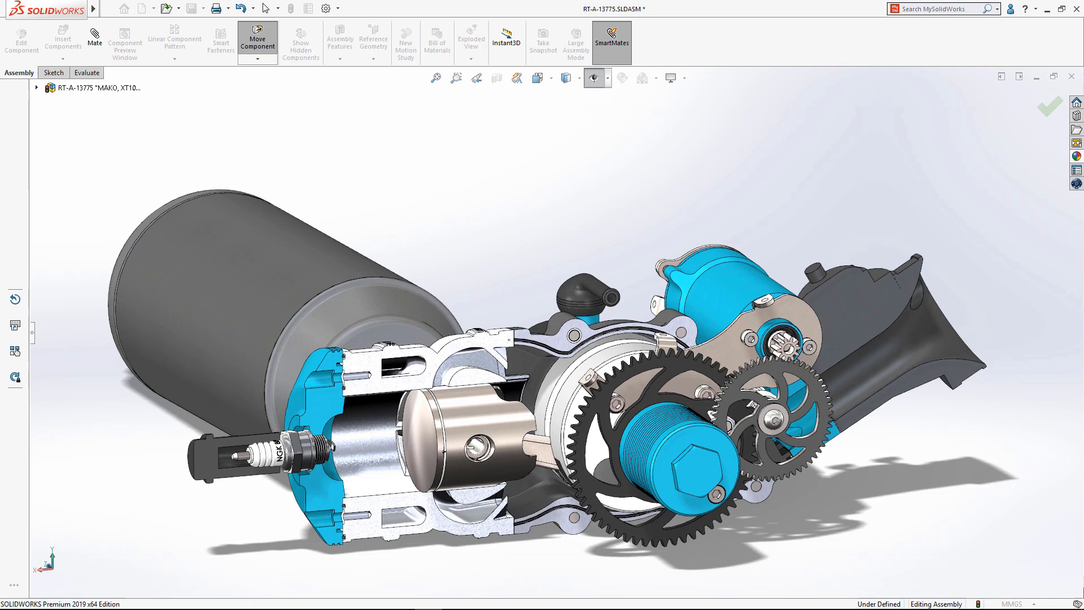
pyautogui.moveTo(753, 404); pyautogui.dragTo(734, 409)
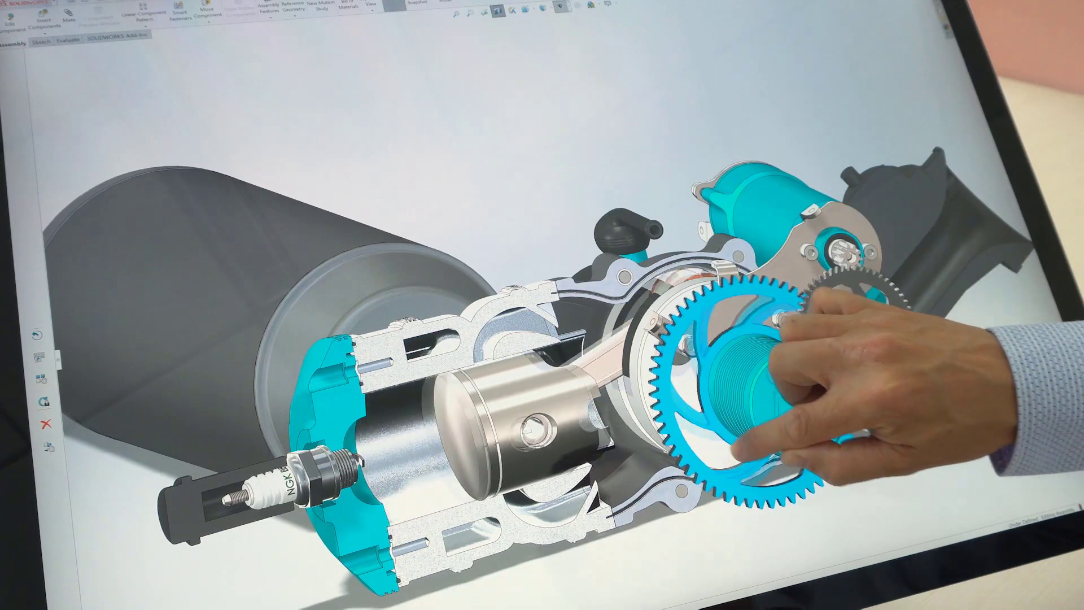